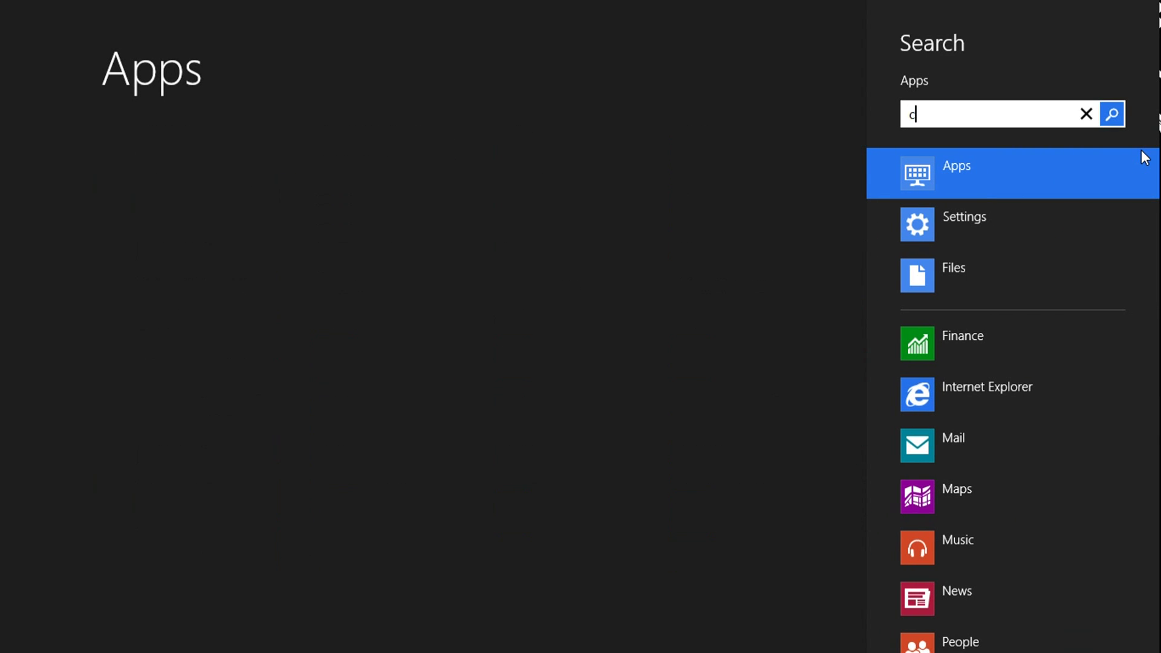
text(md)
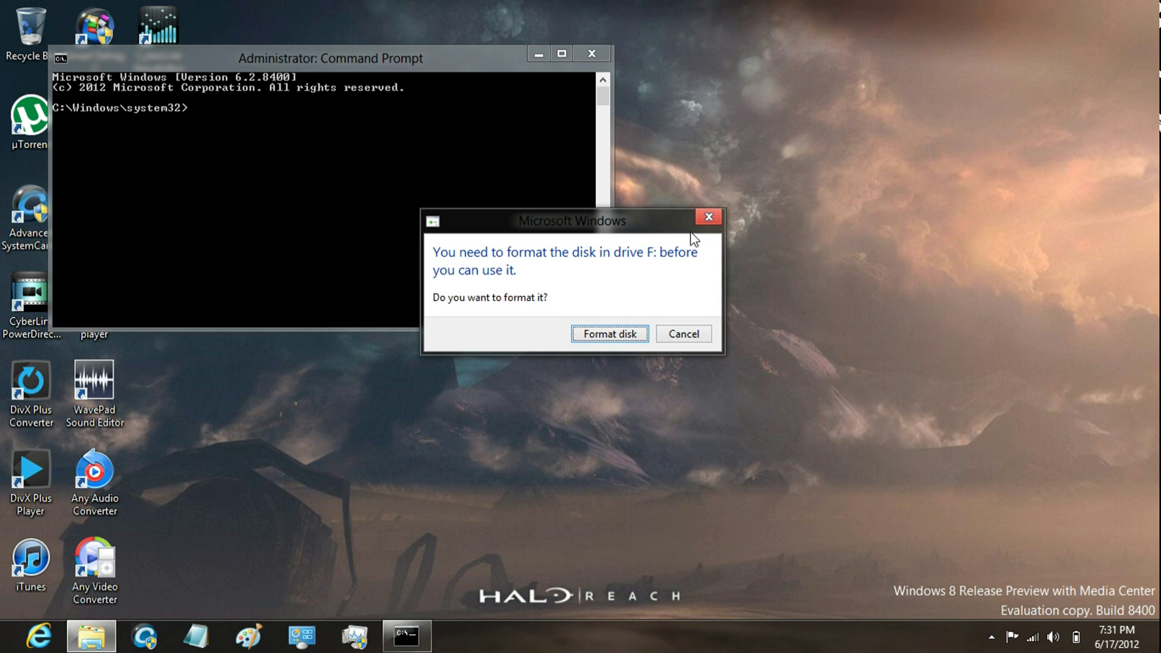
click(706, 217)
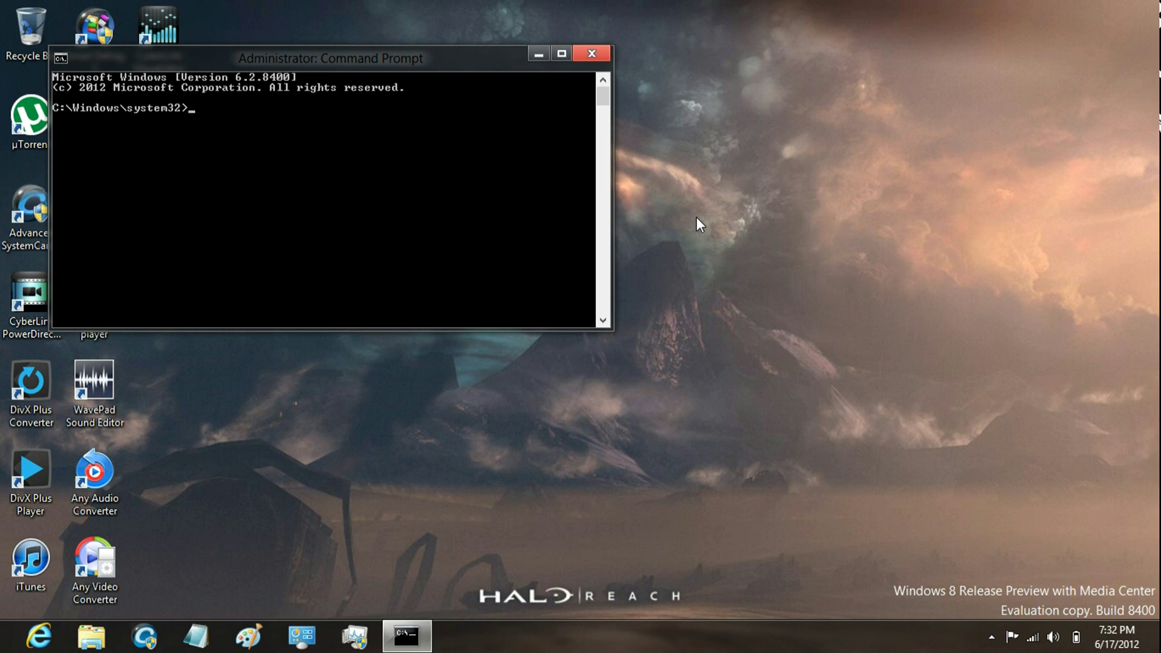
text(dis)
text(kpart)
Launch diskpart and list disks, showing 74 GB Disk 0 and 3920 MB Disk 1
key(Return)
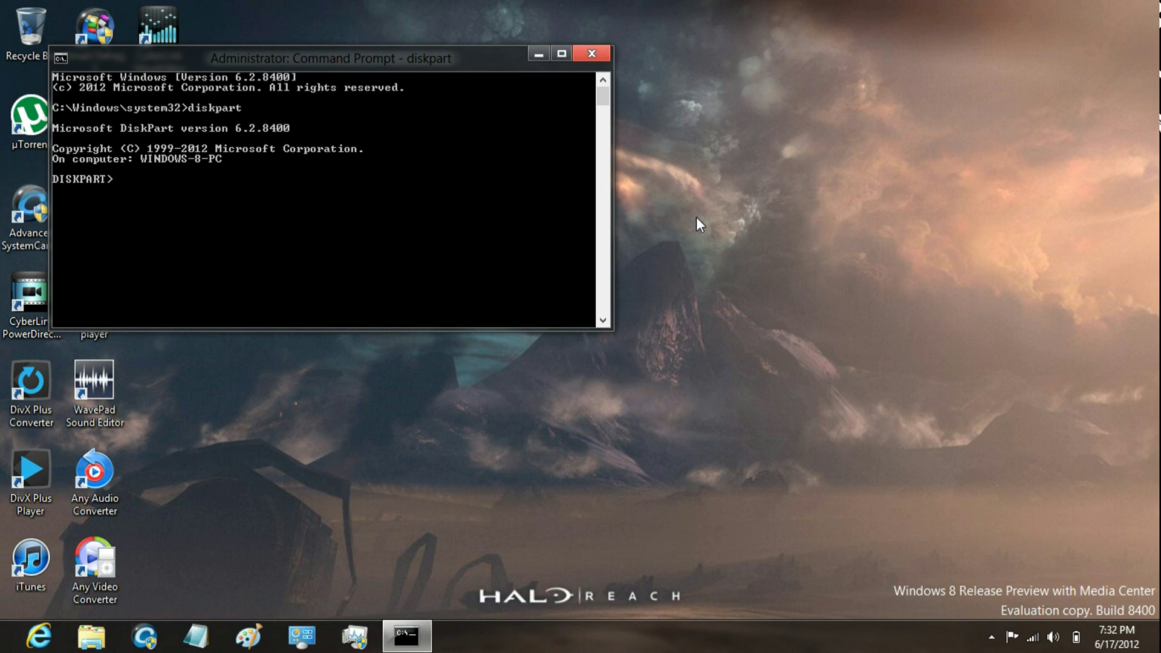
text(list)
text( disk)
key(Return)
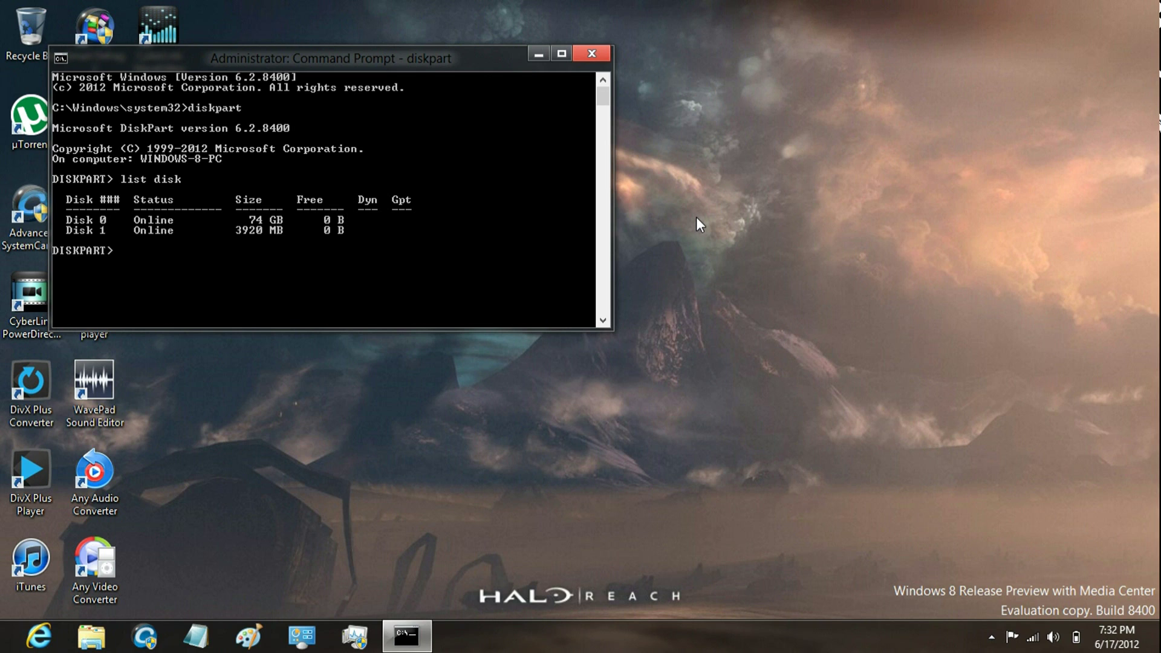
text(select )
text(disk)
text( 1)
Select Disk 1 and erase it with the clean command
key(Return)
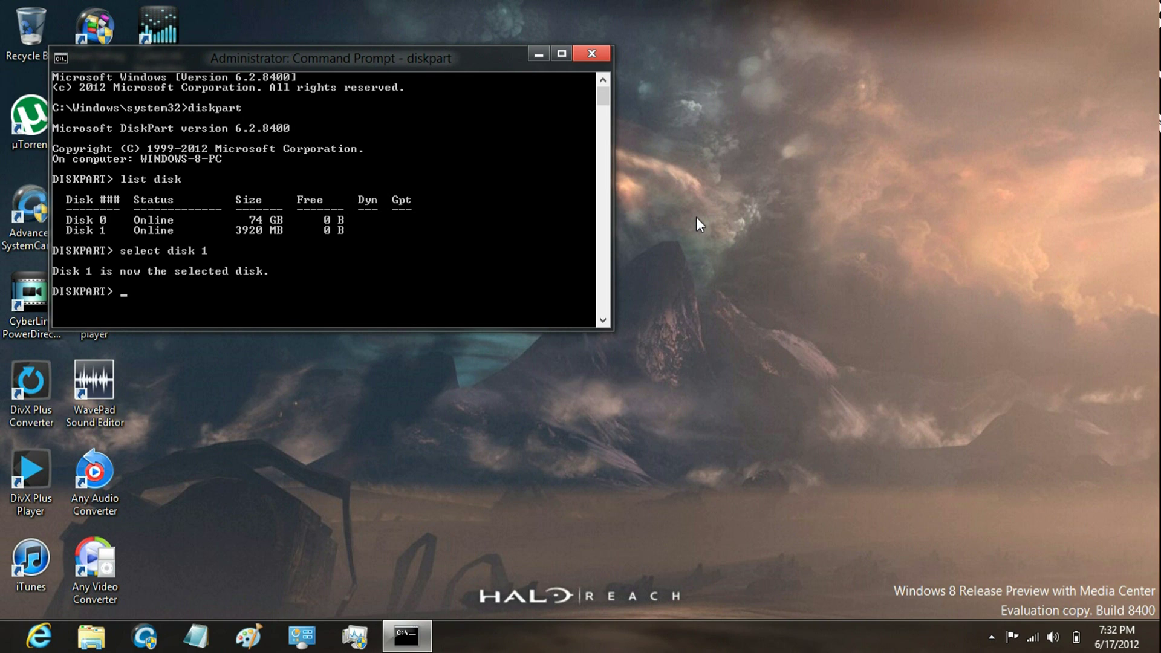
text(cl)
text(ean)
key(Return)
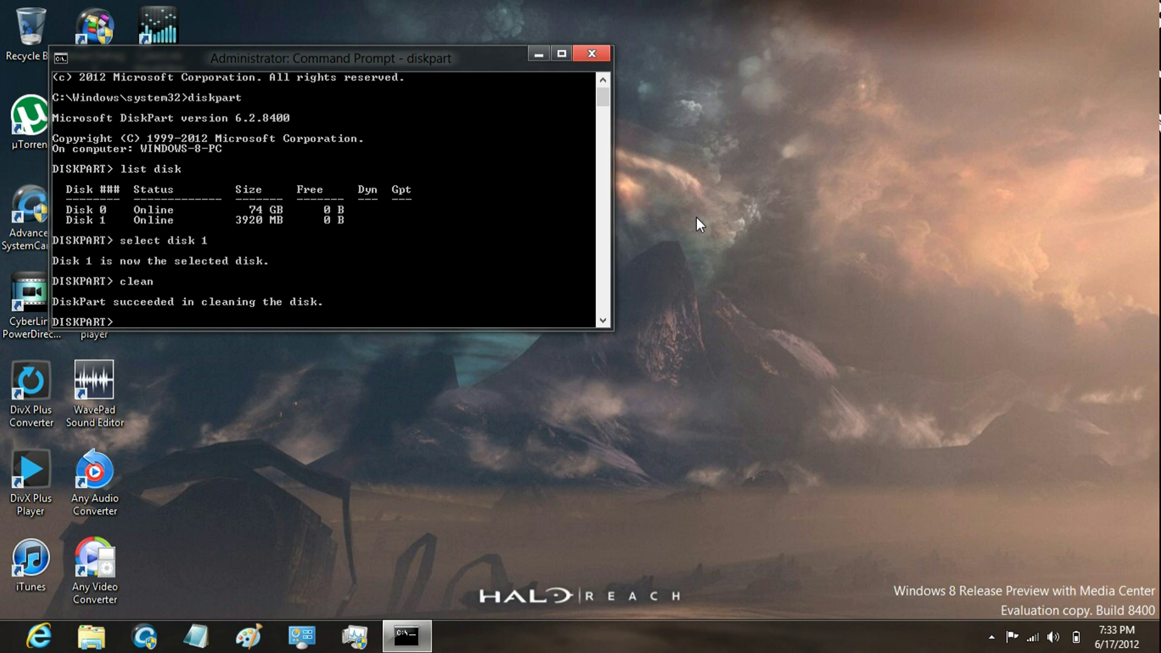
text(crea)
text(te )
text(pa)
text(rtition)
text( p)
text(rima)
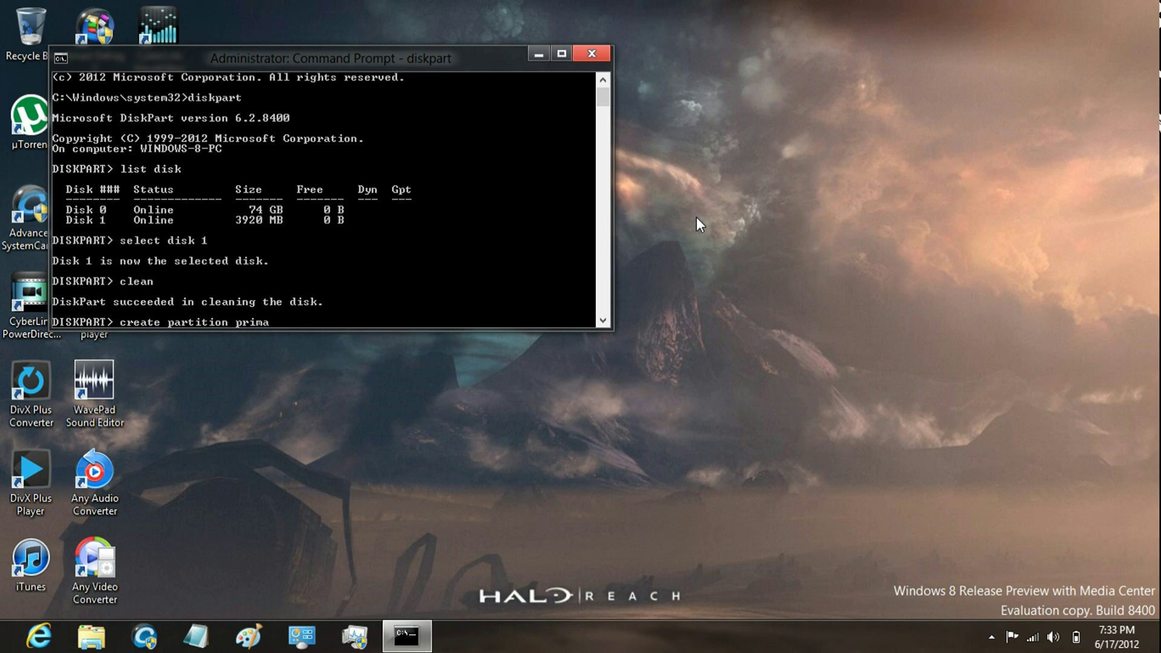
text(ry)
Create a primary partition on Disk 1 and select partition 1
key(Return)
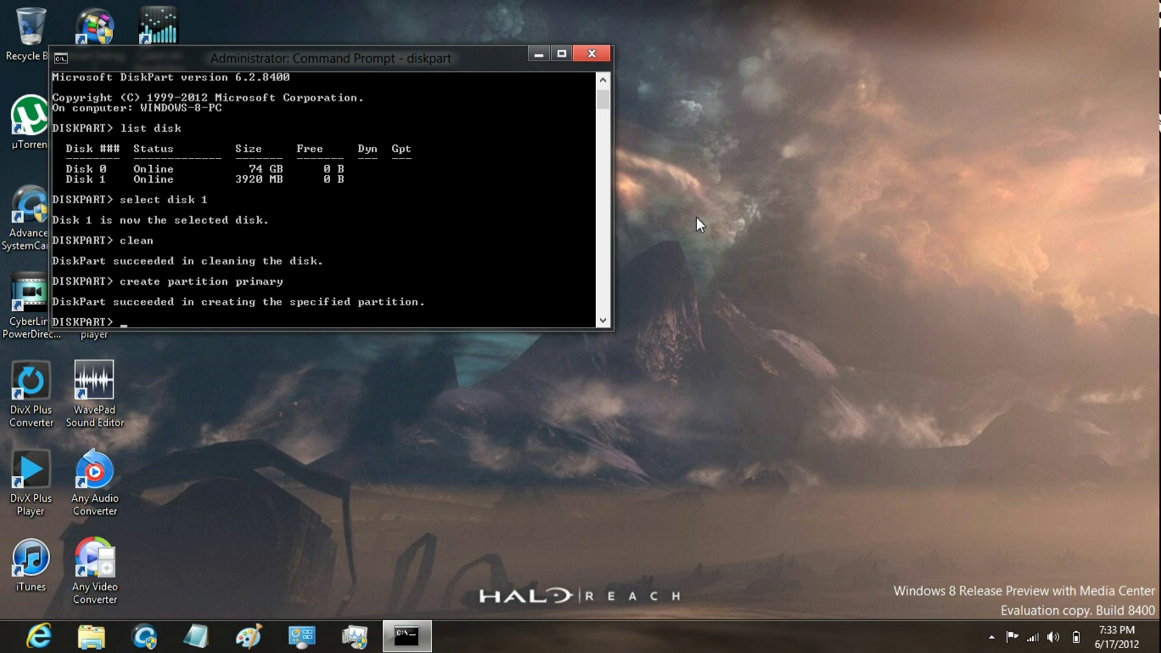
text(se)
text(le)
text(ct )
text(parti)
text(tion)
text( 1)
key(Return)
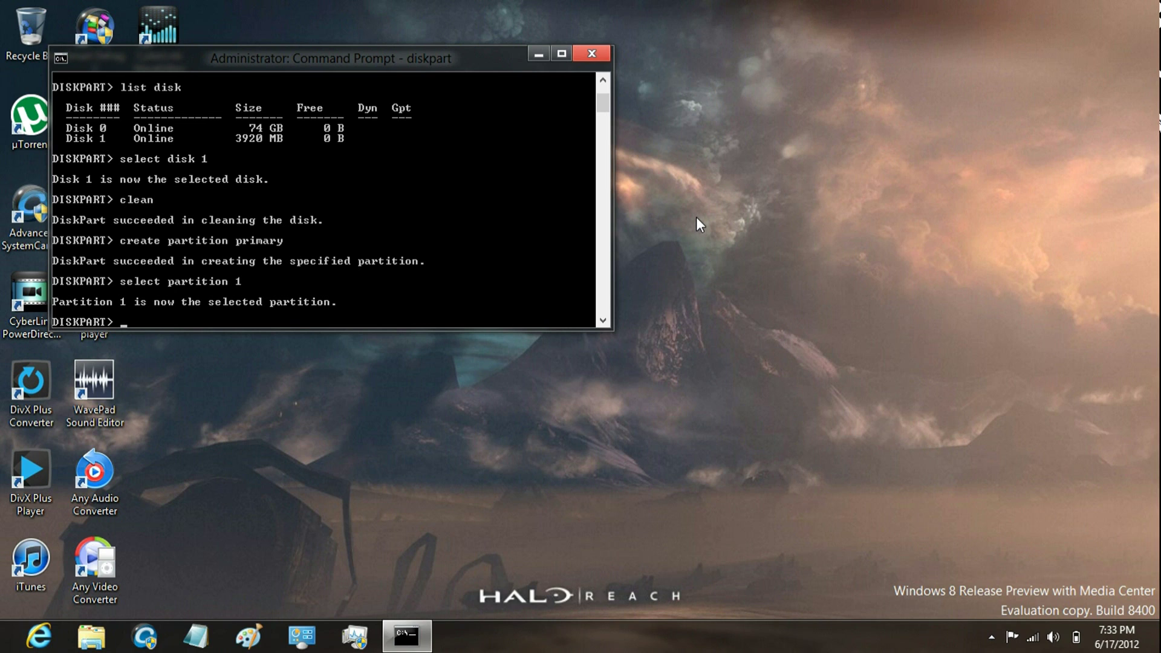
text(act)
text(ive)
Mark Partition 1 on Disk 1 as active
key(Return)
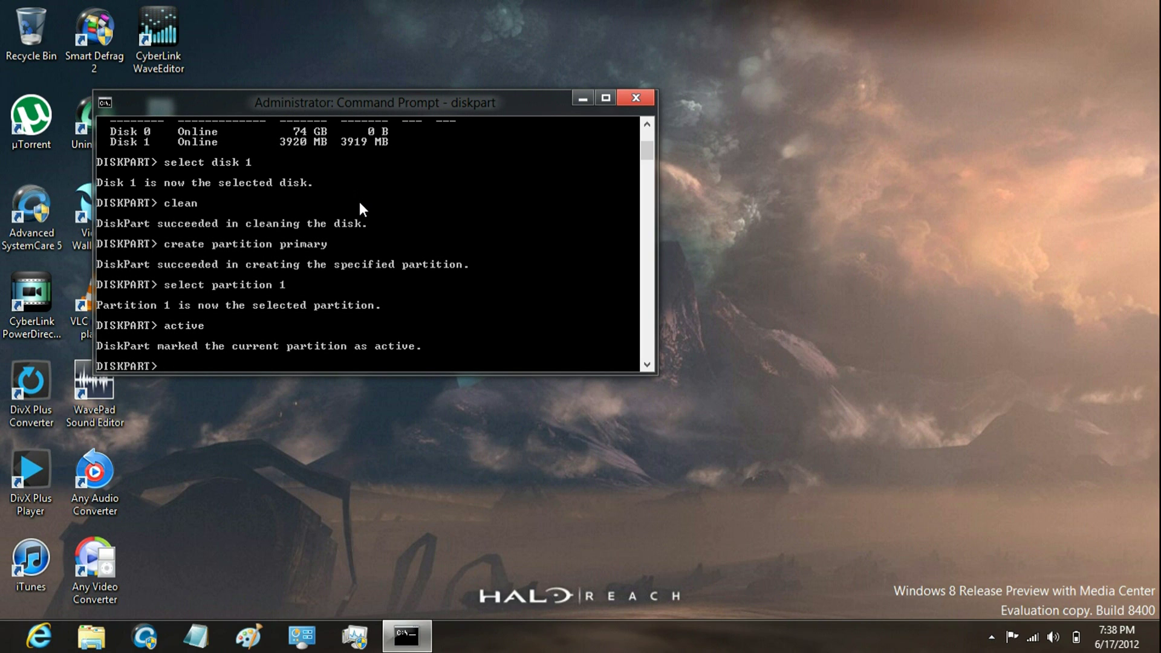
text(forma)
text(t )
text(fs)
text(=nt)
text(fs)
Run format fs=ntfs on Partition 1 of Disk 1
key(Return)
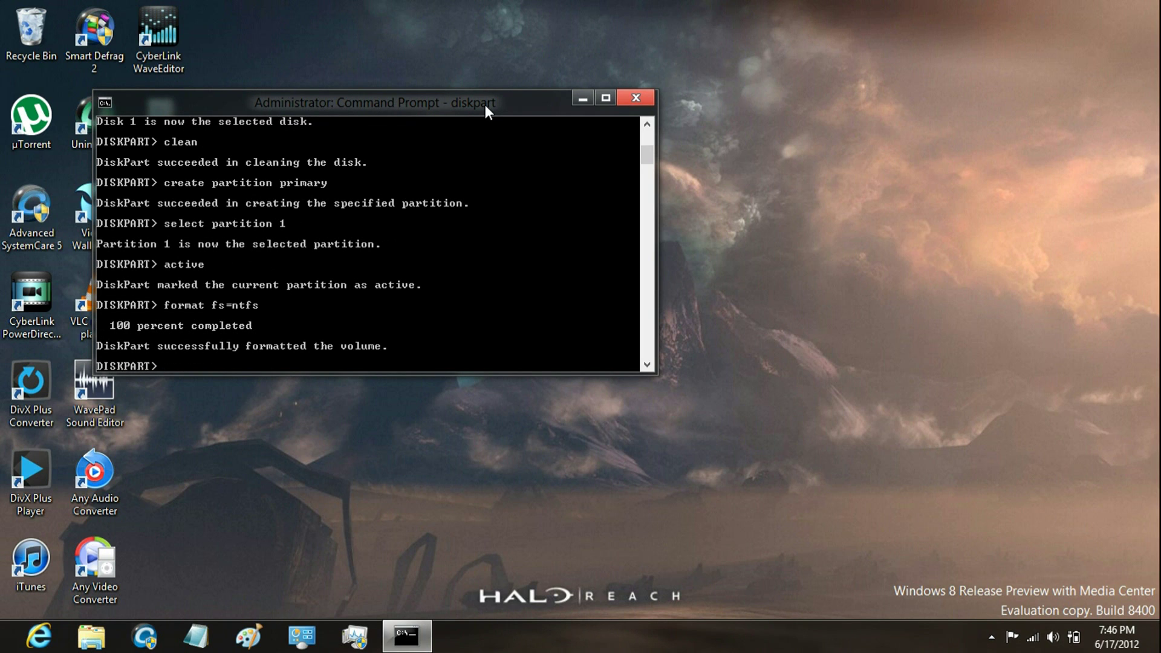
text(as)
text(sign)
Assign a drive letter, dismiss the empty drive window, exit DiskPart and close the console
key(Return)
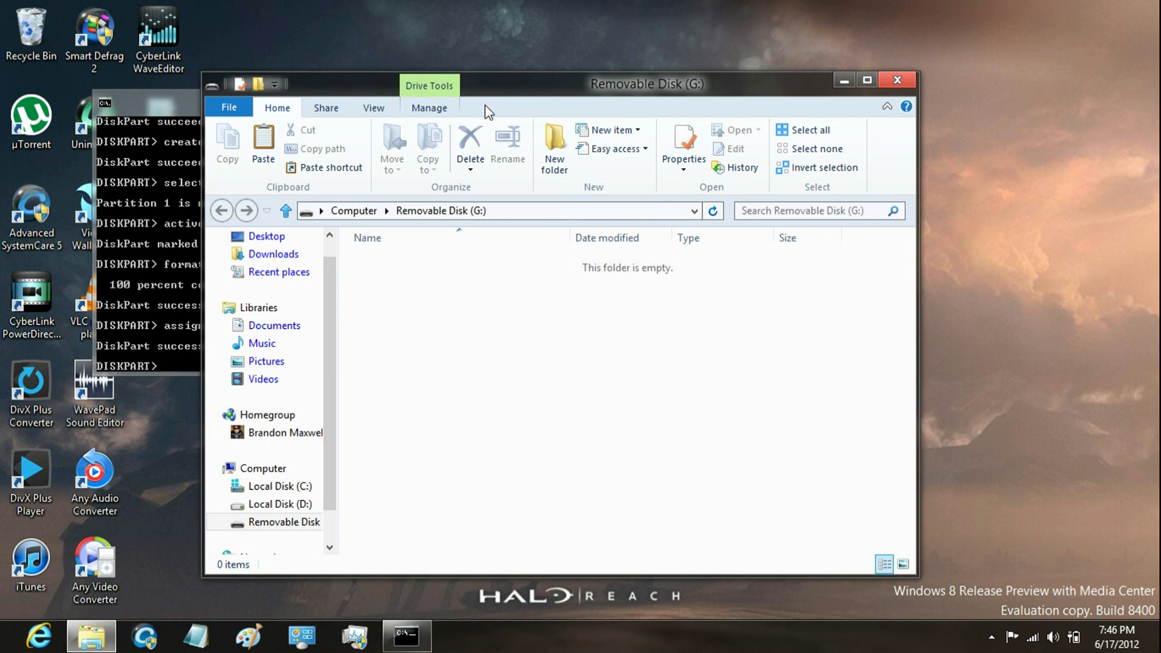
click(897, 80)
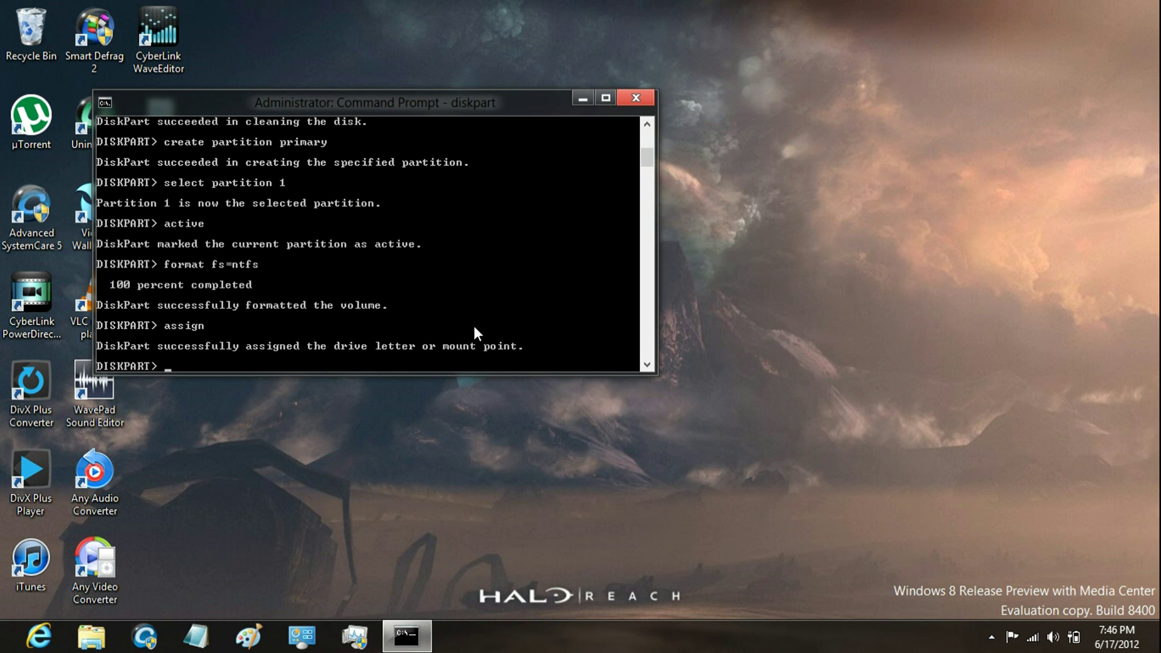
text(exit)
key(Return)
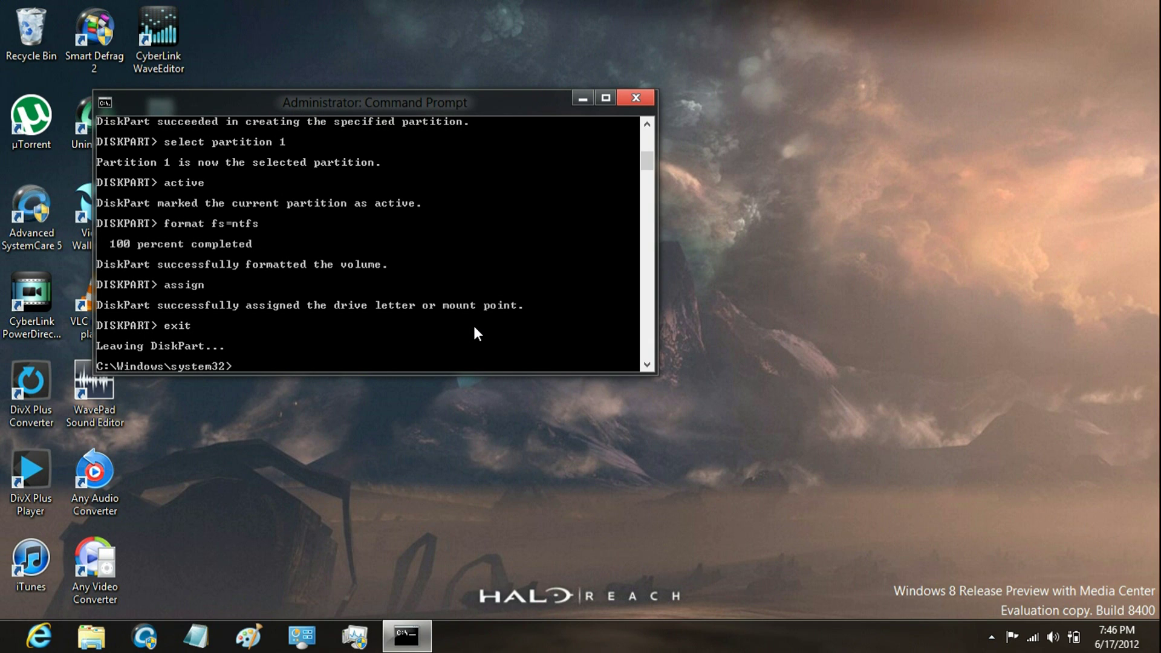
click(632, 96)
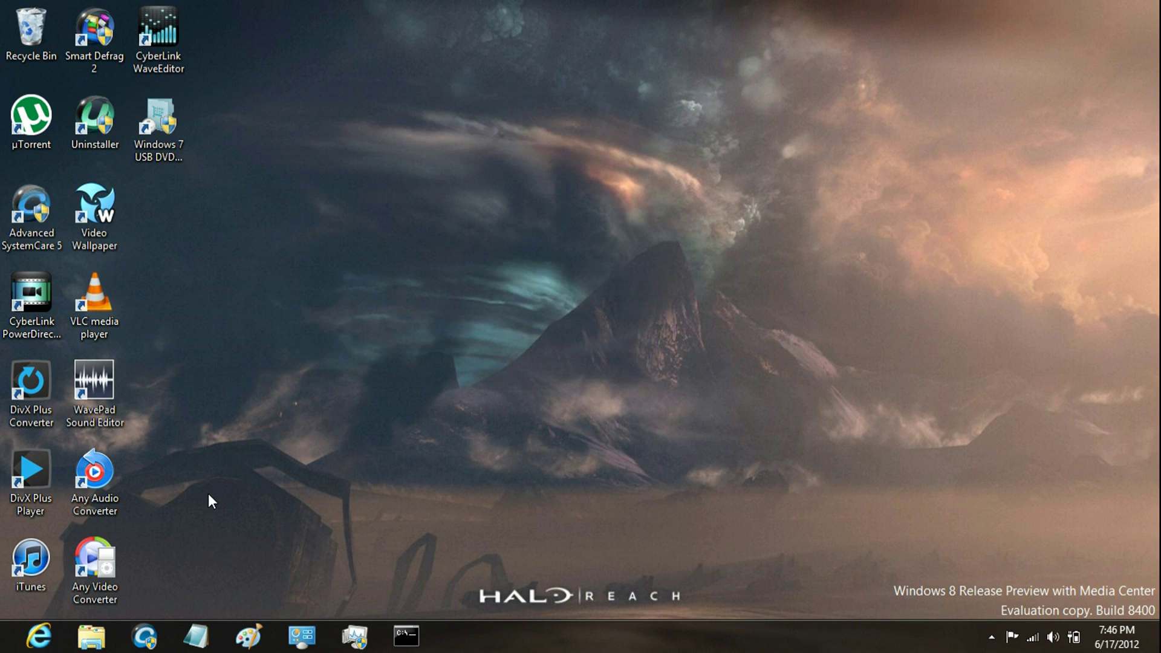
Show the Windows 8 Release Preview ISO's context menu in the Downloads folder
click(94, 636)
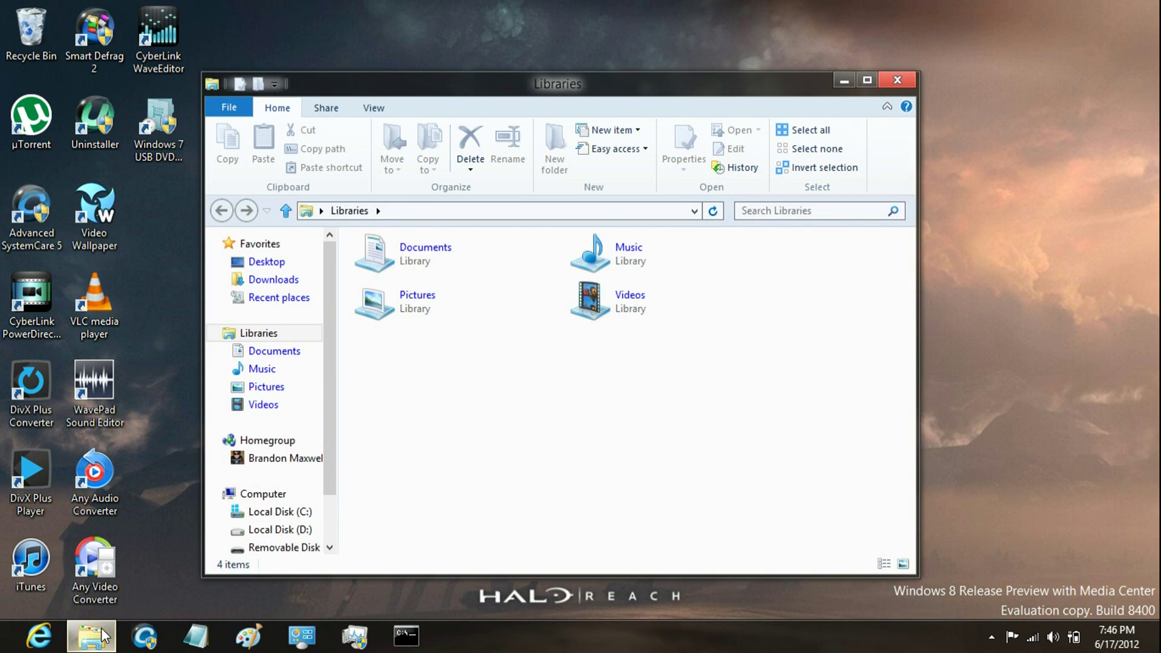
click(274, 283)
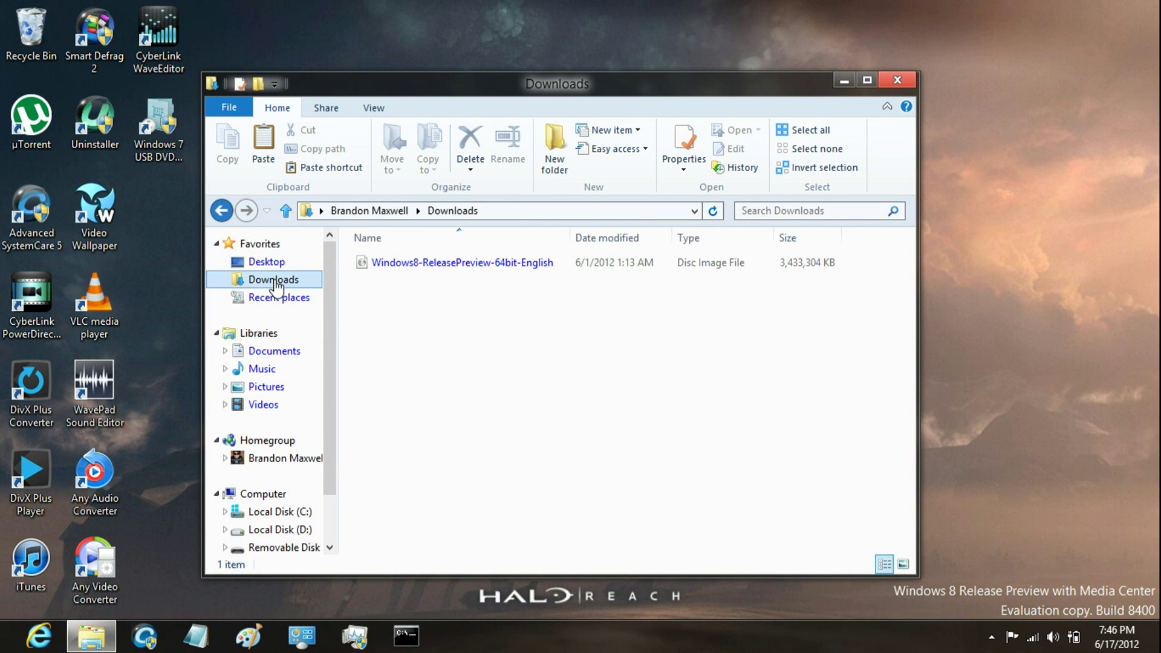
right_click(400, 263)
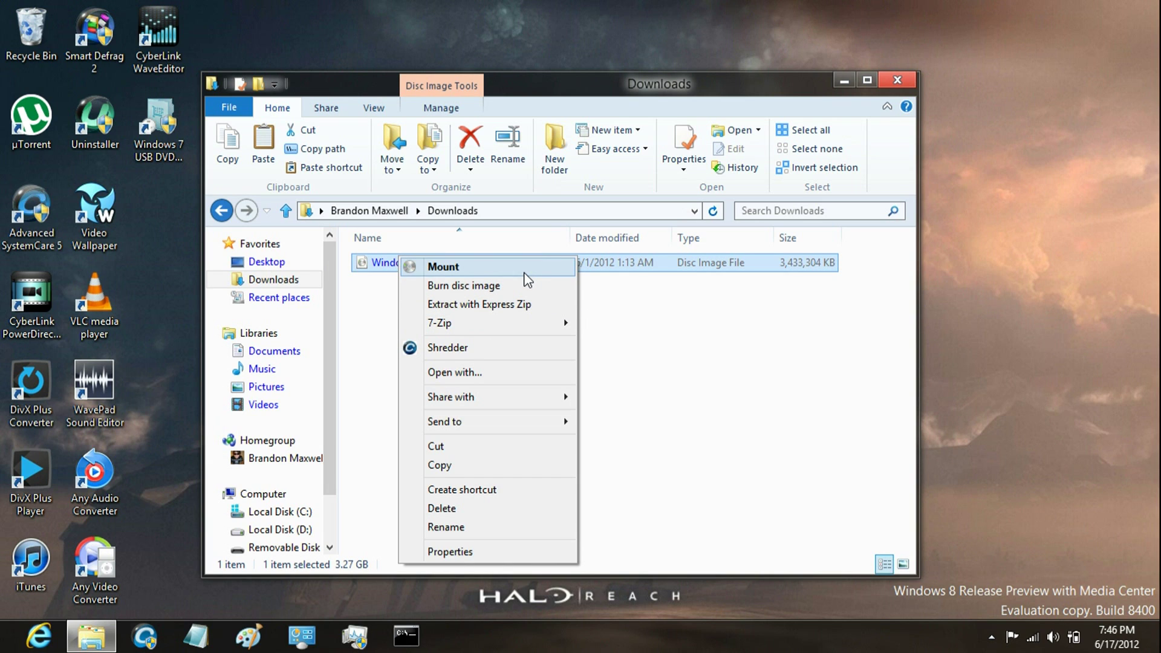
mouse_move(490, 323)
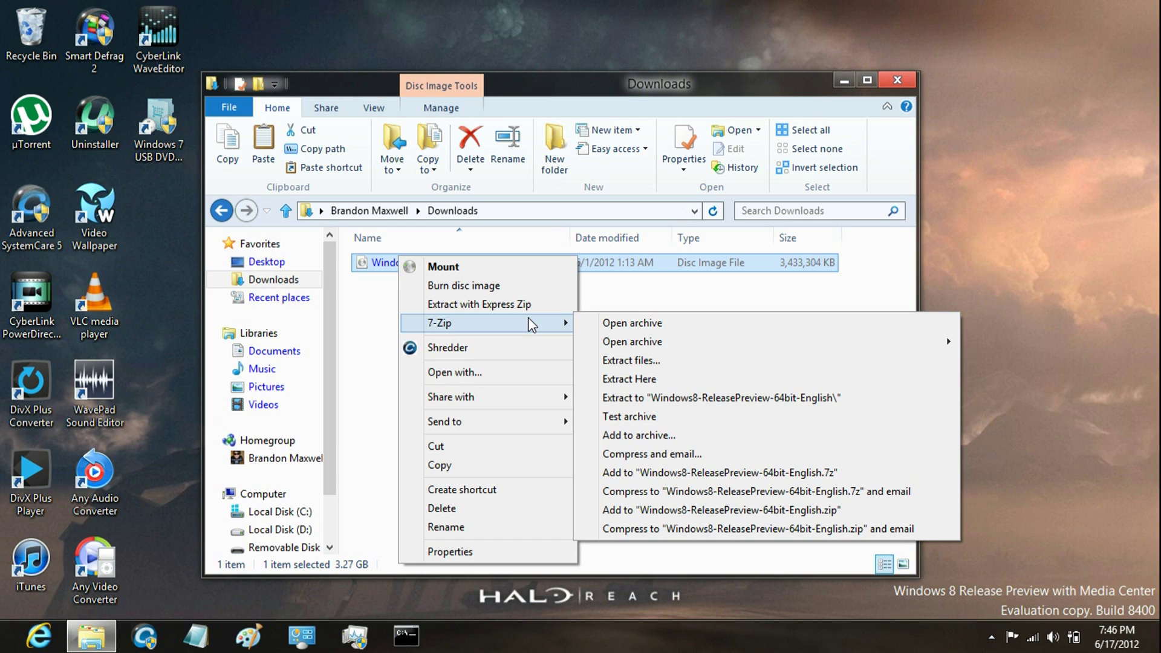
Extract the Windows 8 Release Preview ISO with 7-Zip to Removable Disk (G:)
click(637, 363)
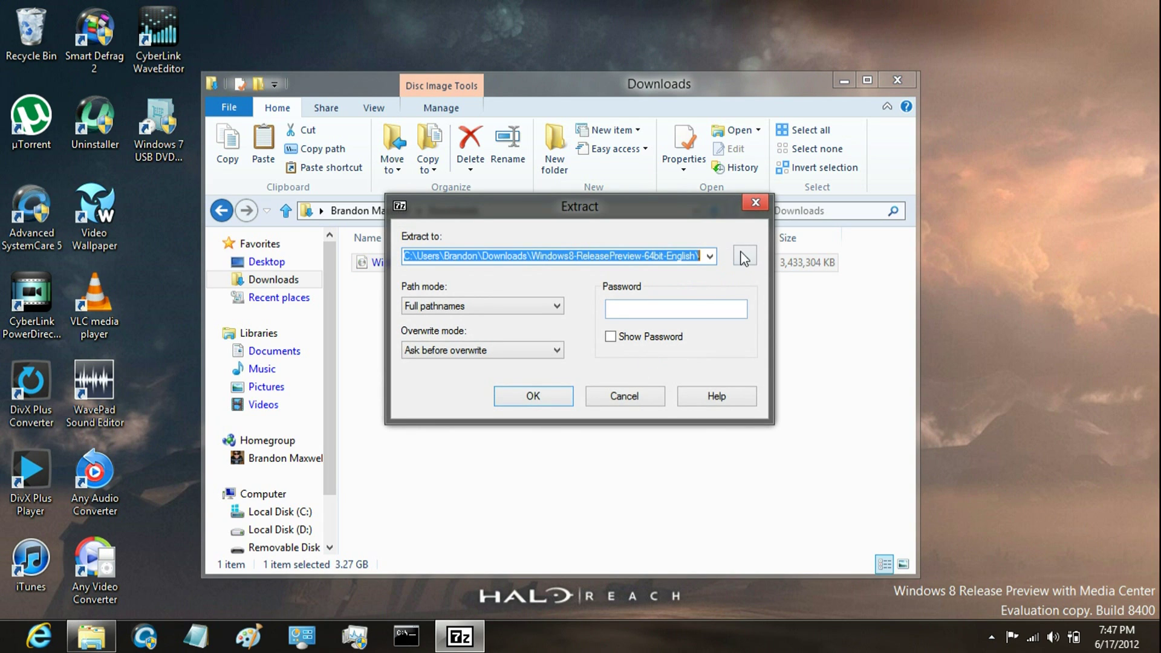
click(743, 257)
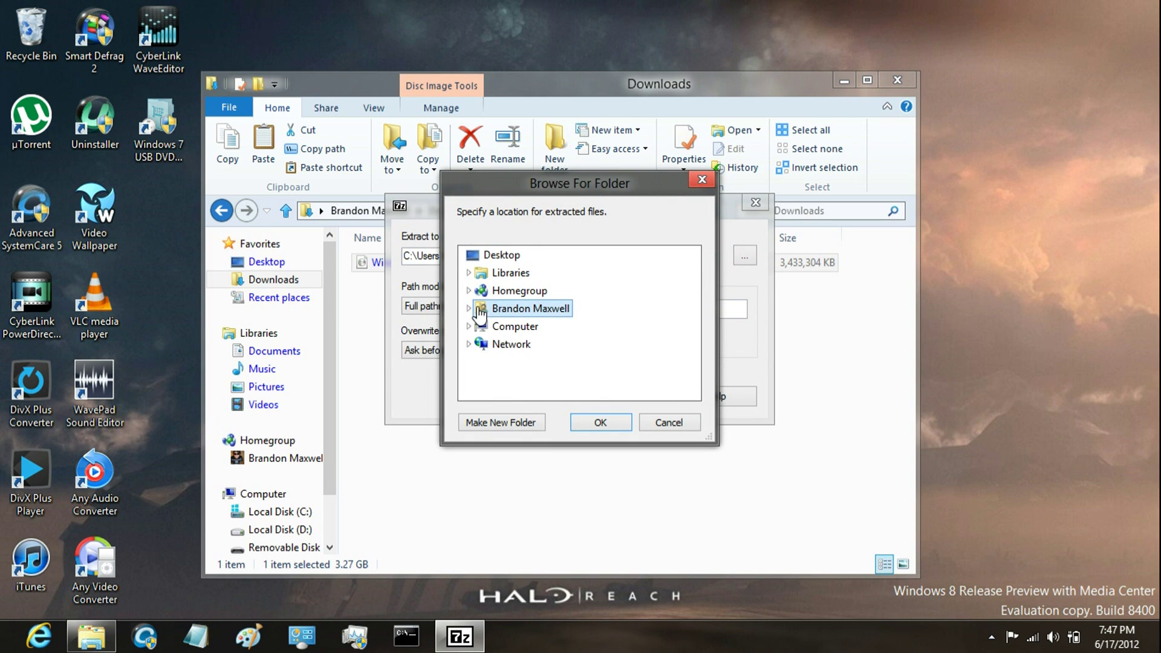
click(468, 327)
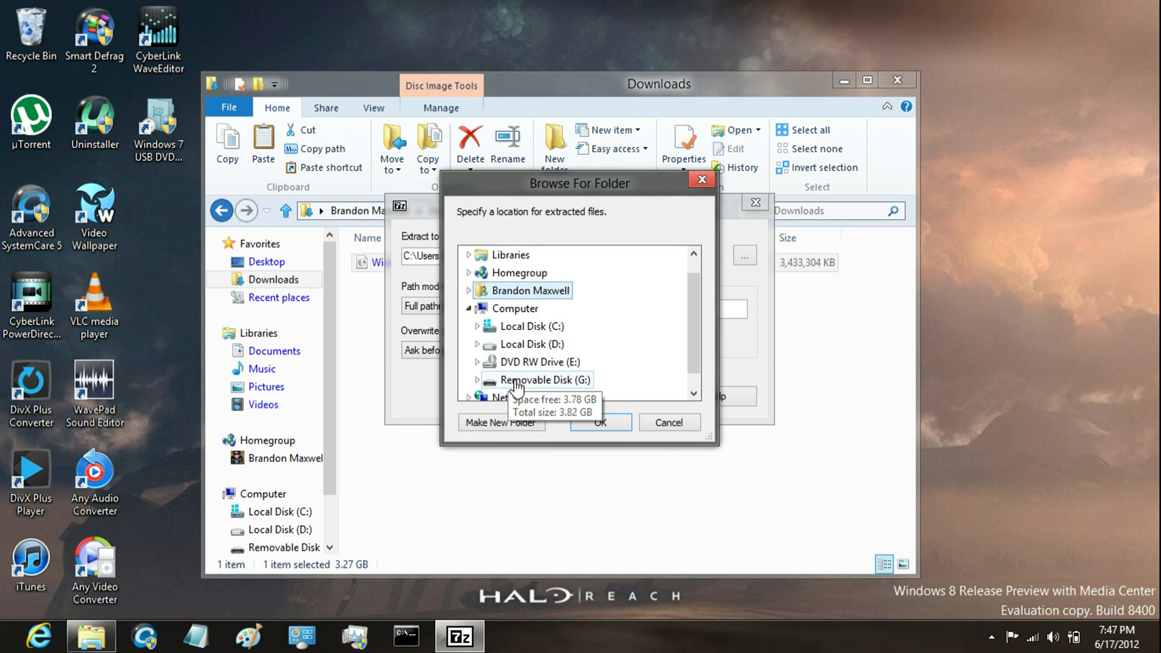
click(540, 379)
click(592, 422)
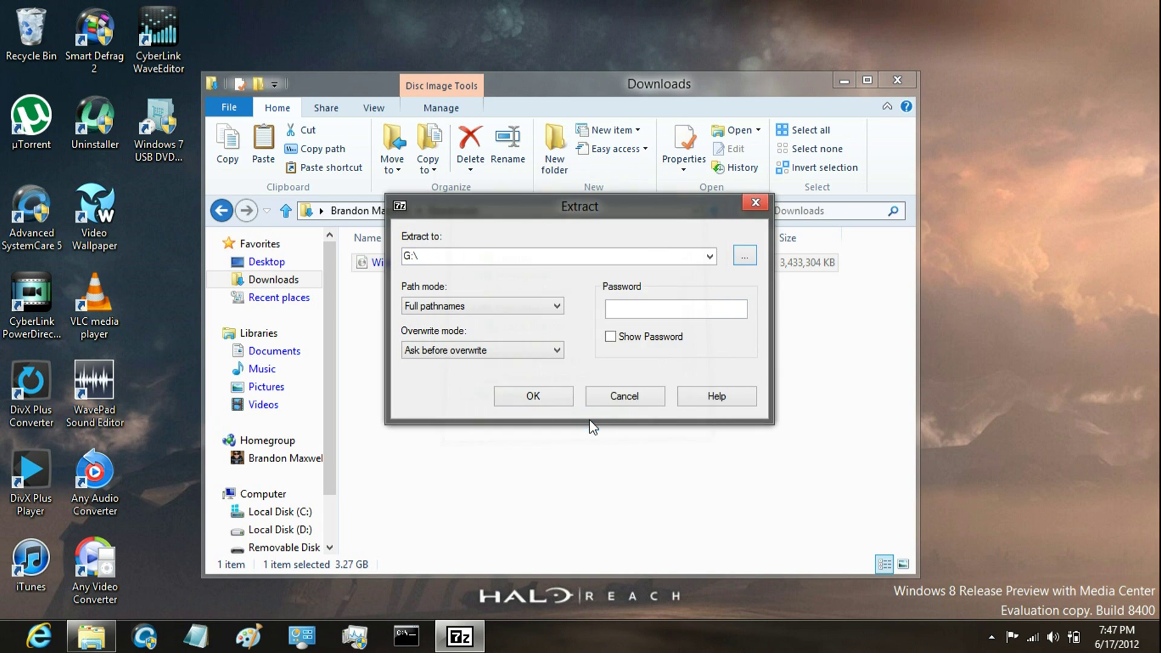
click(534, 397)
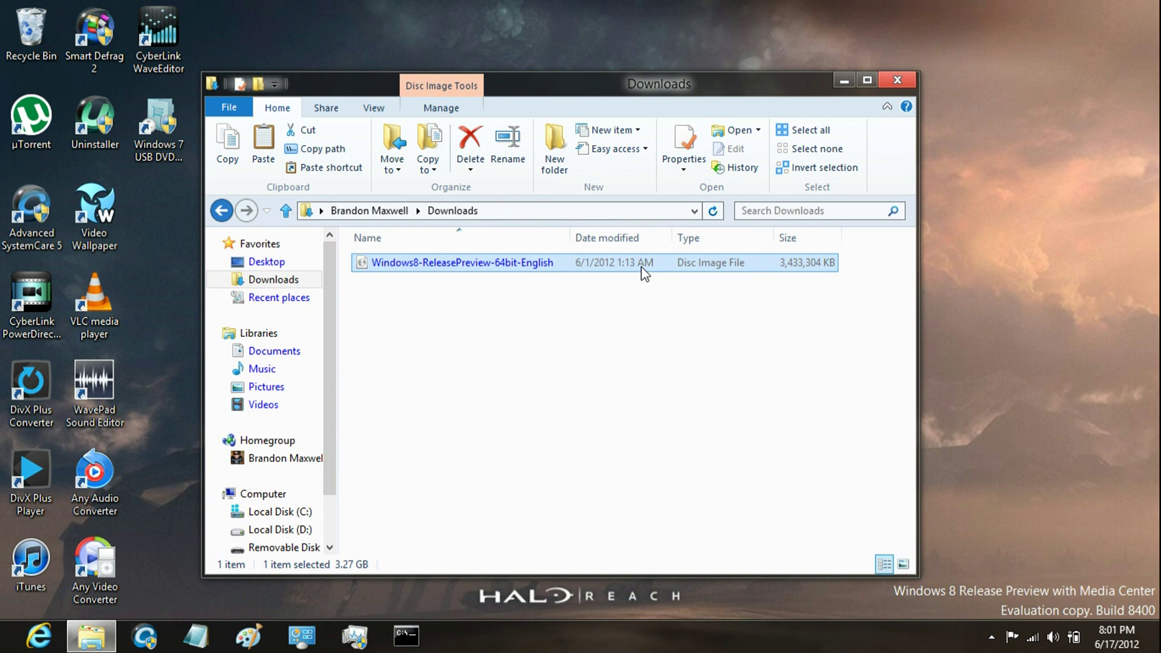
Browse Removable Disk (G:) from Computer and select the setup application
click(270, 501)
click(727, 364)
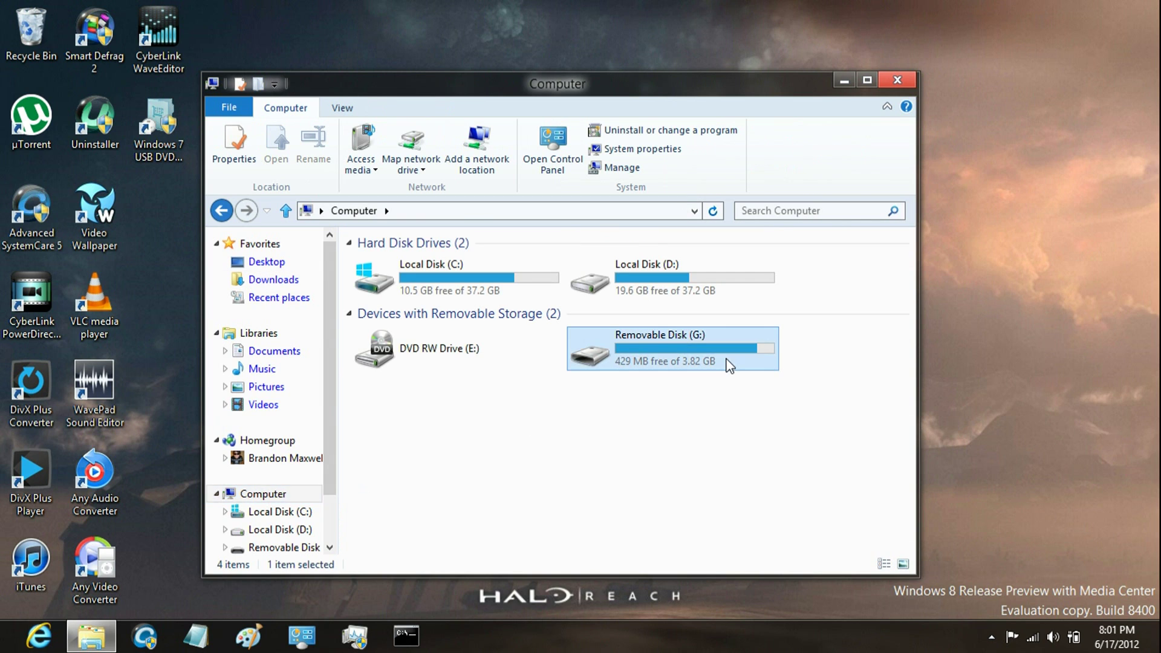
double_click(728, 363)
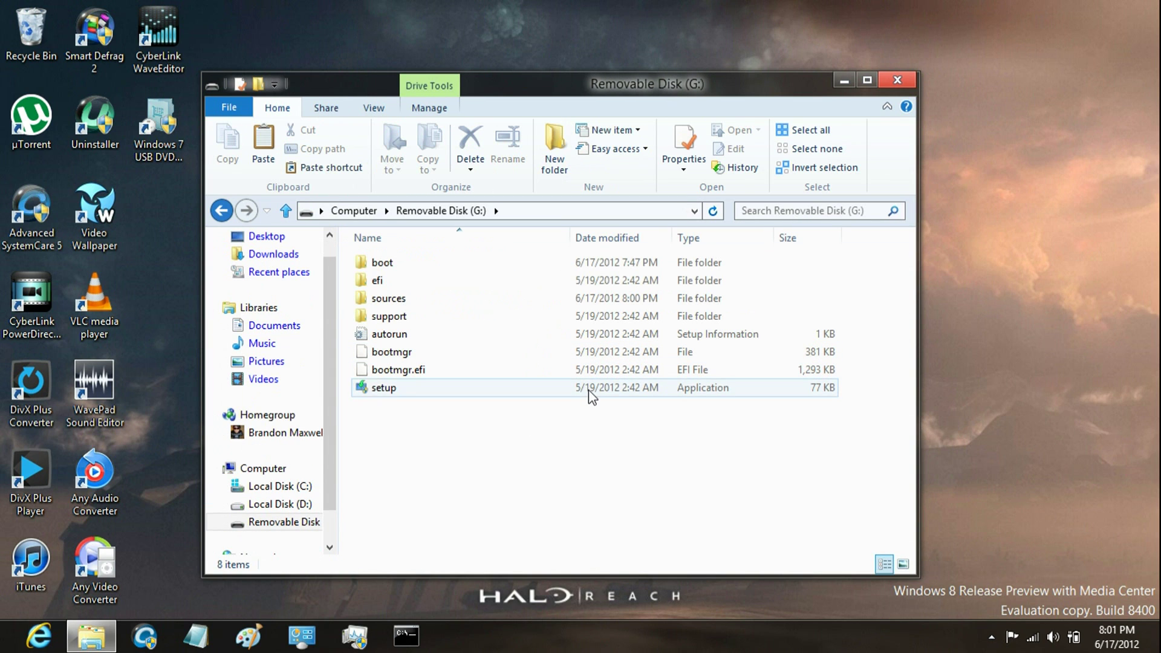
click(588, 396)
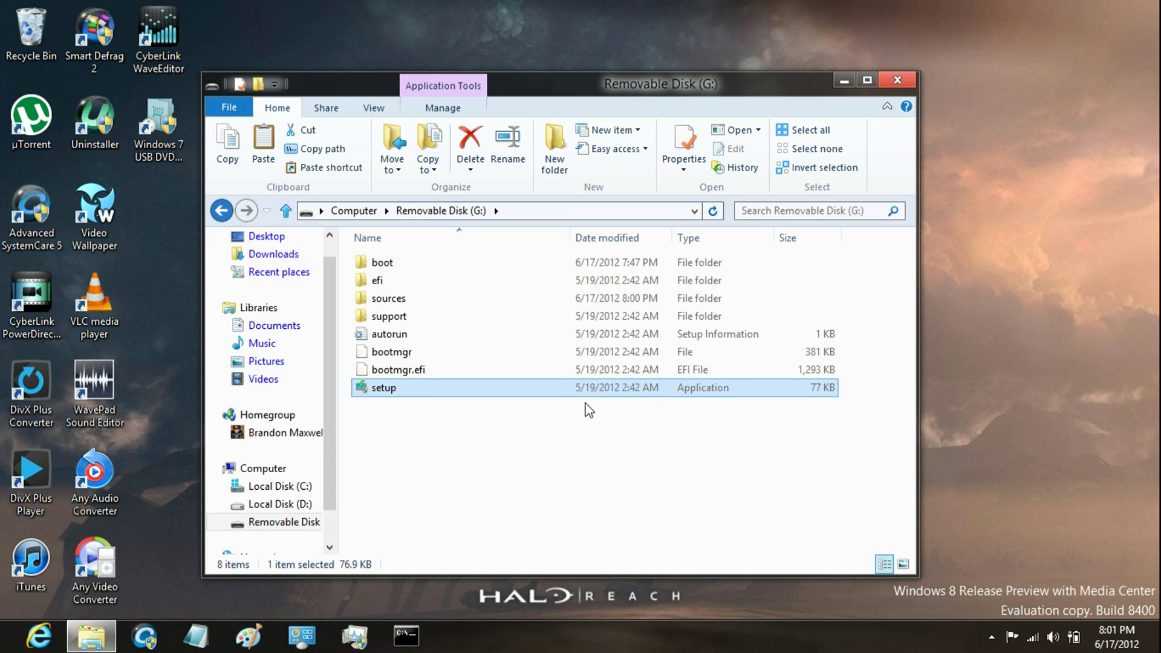